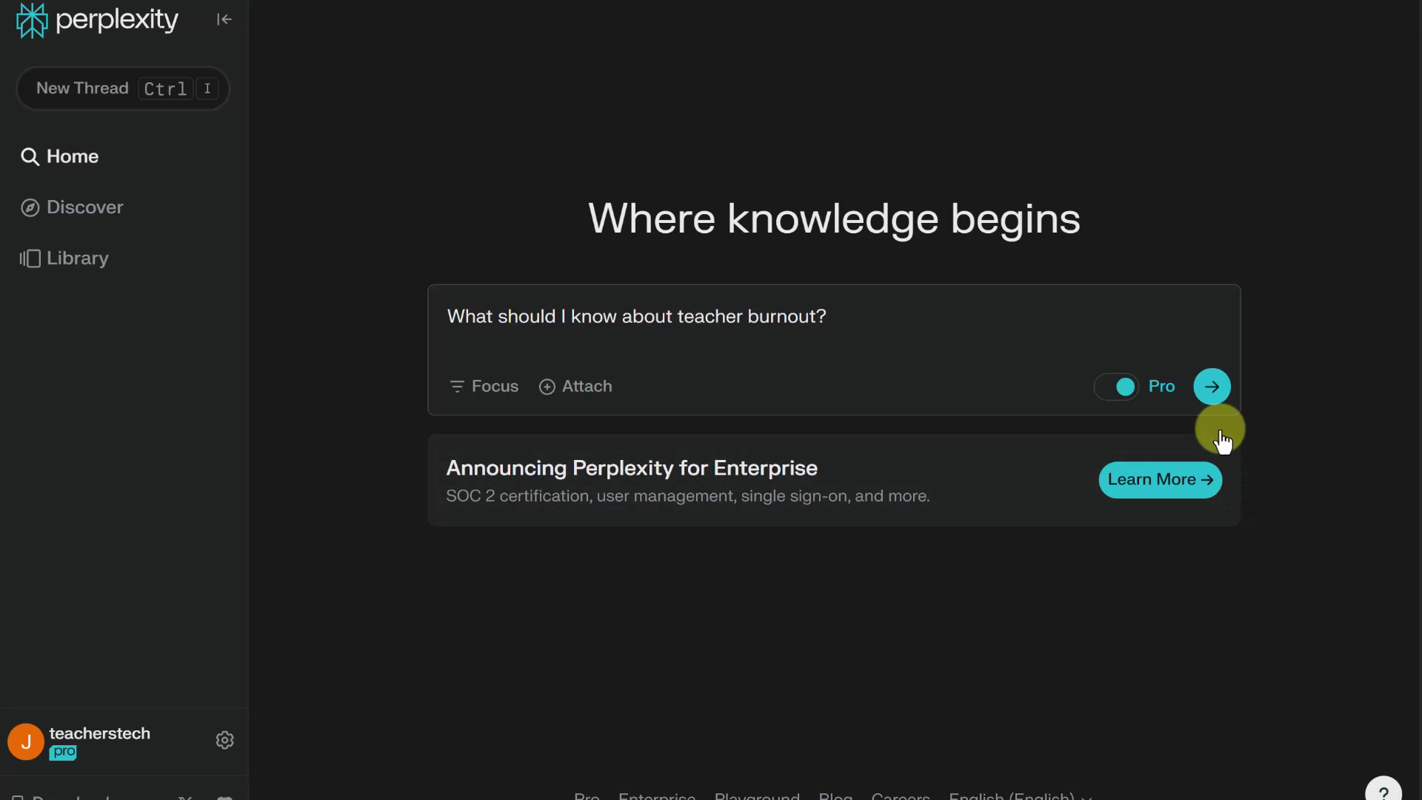
Submit the teacher burnout question and read the answer through its conclusion and three related questions
click(1212, 392)
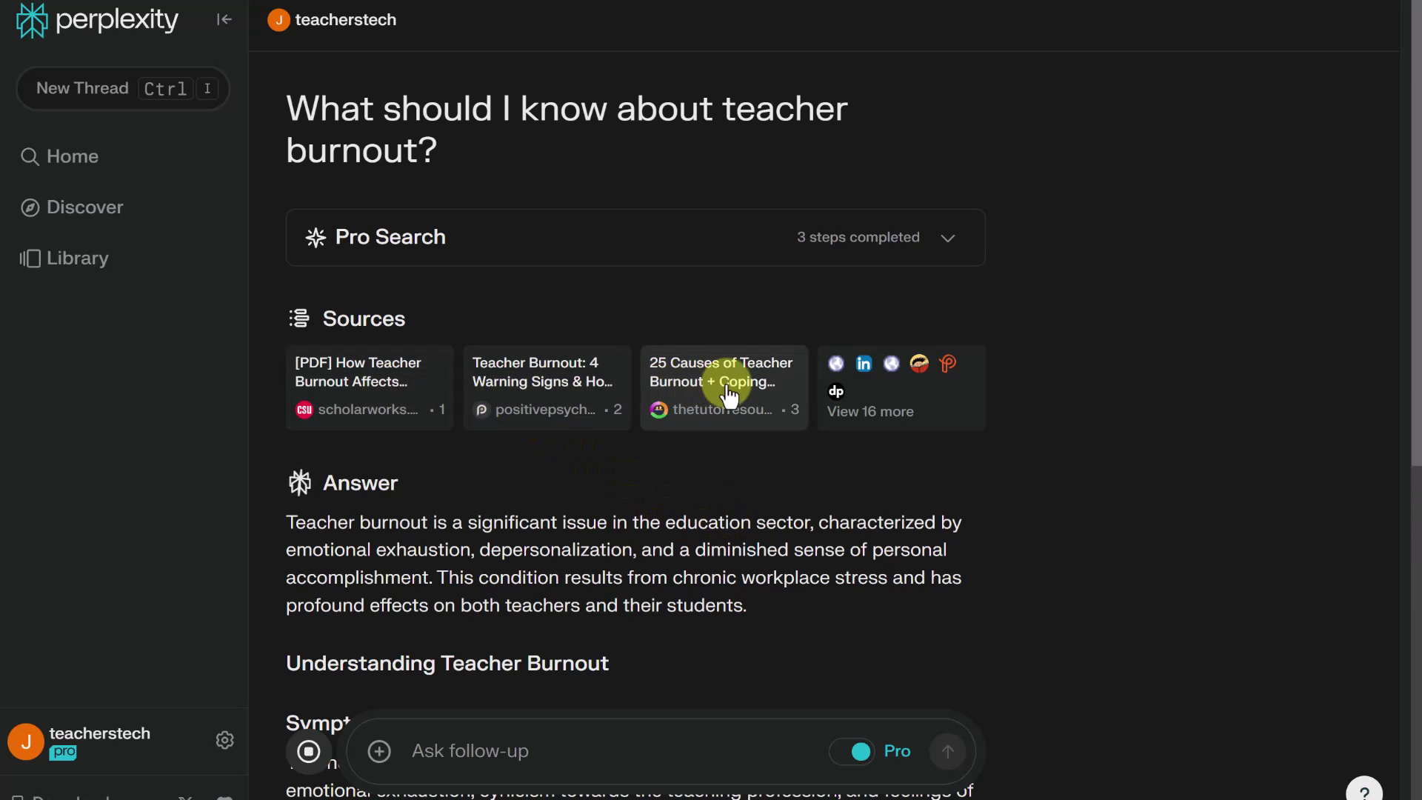
scroll(705, 486, down, 2)
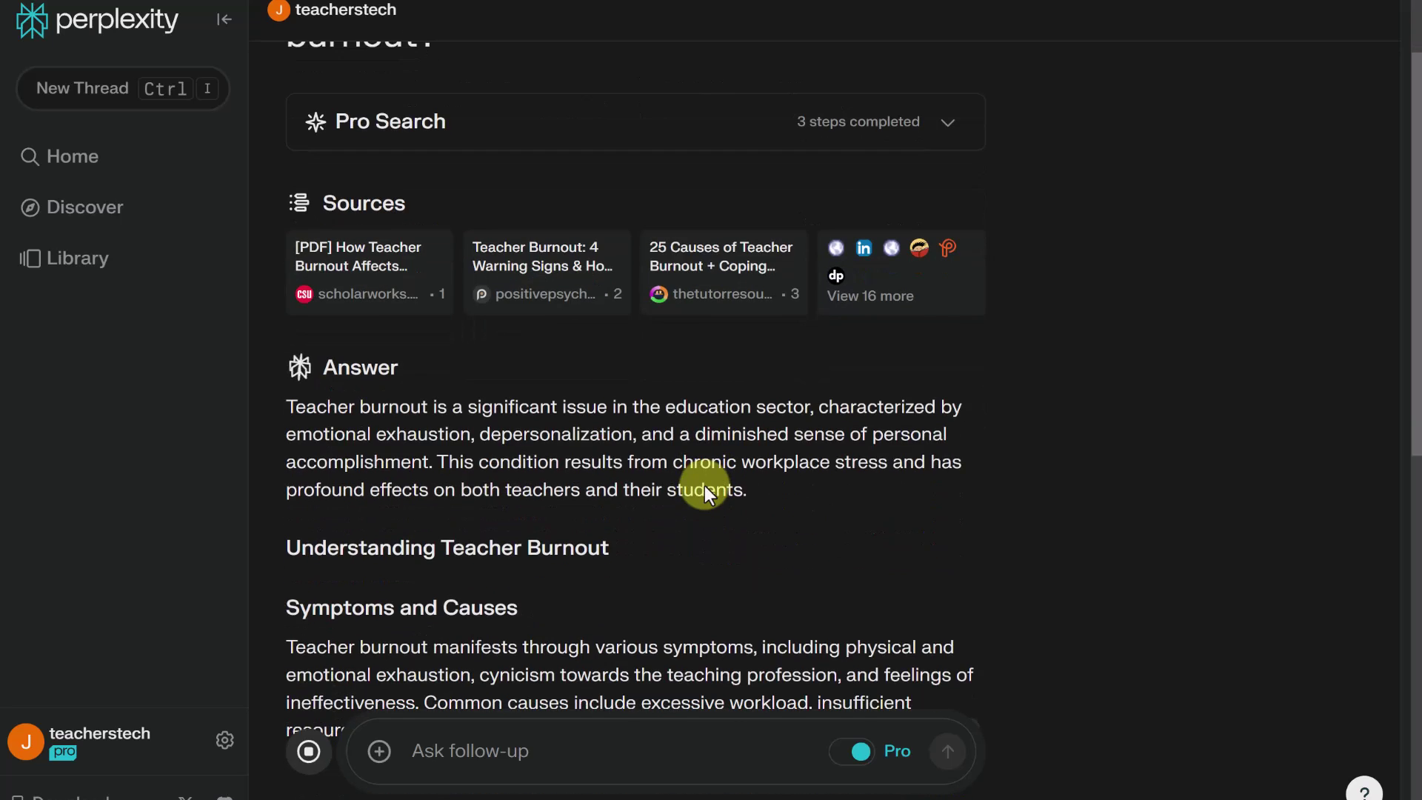
scroll(705, 486, down, 4)
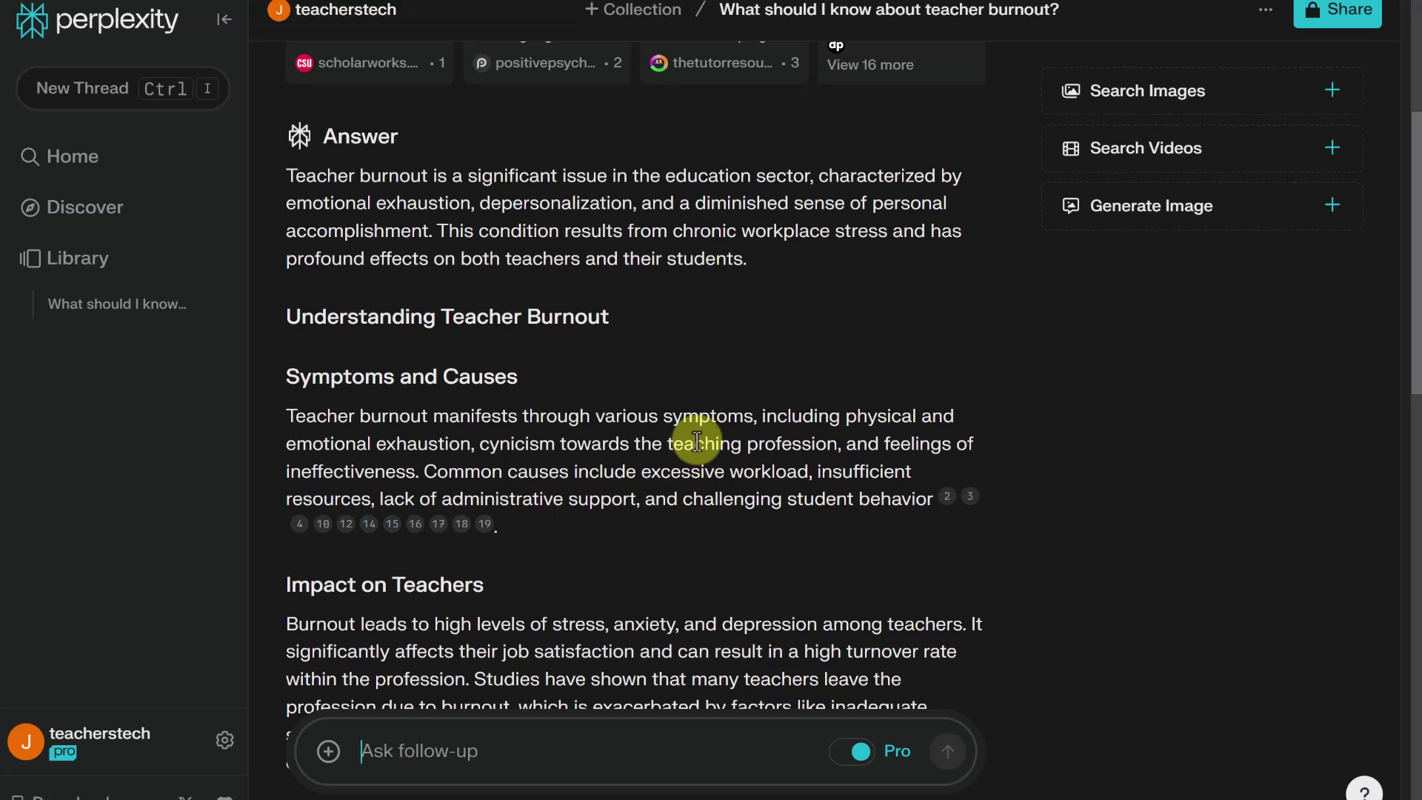
scroll(710, 444, down, 1)
scroll(709, 445, down, 5)
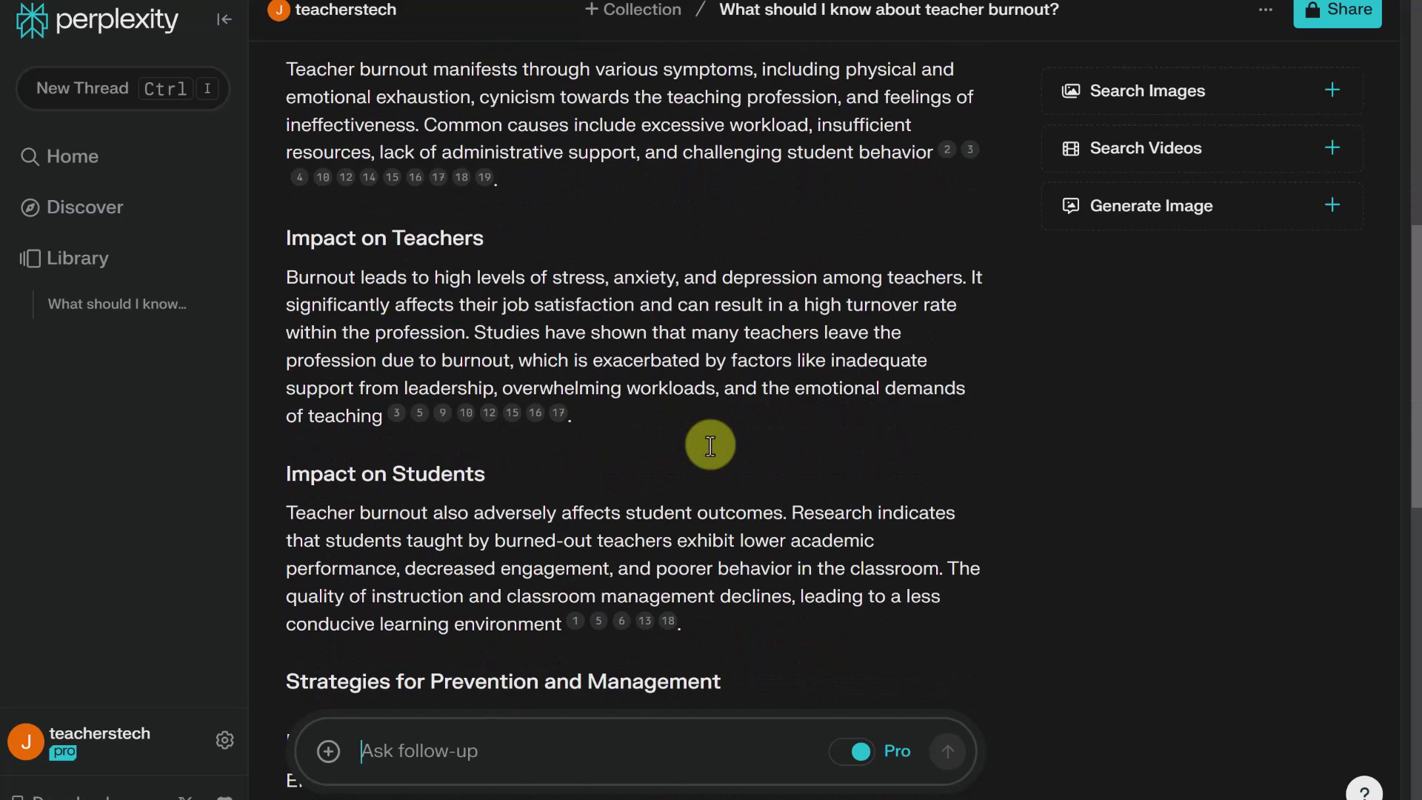
scroll(710, 445, down, 5)
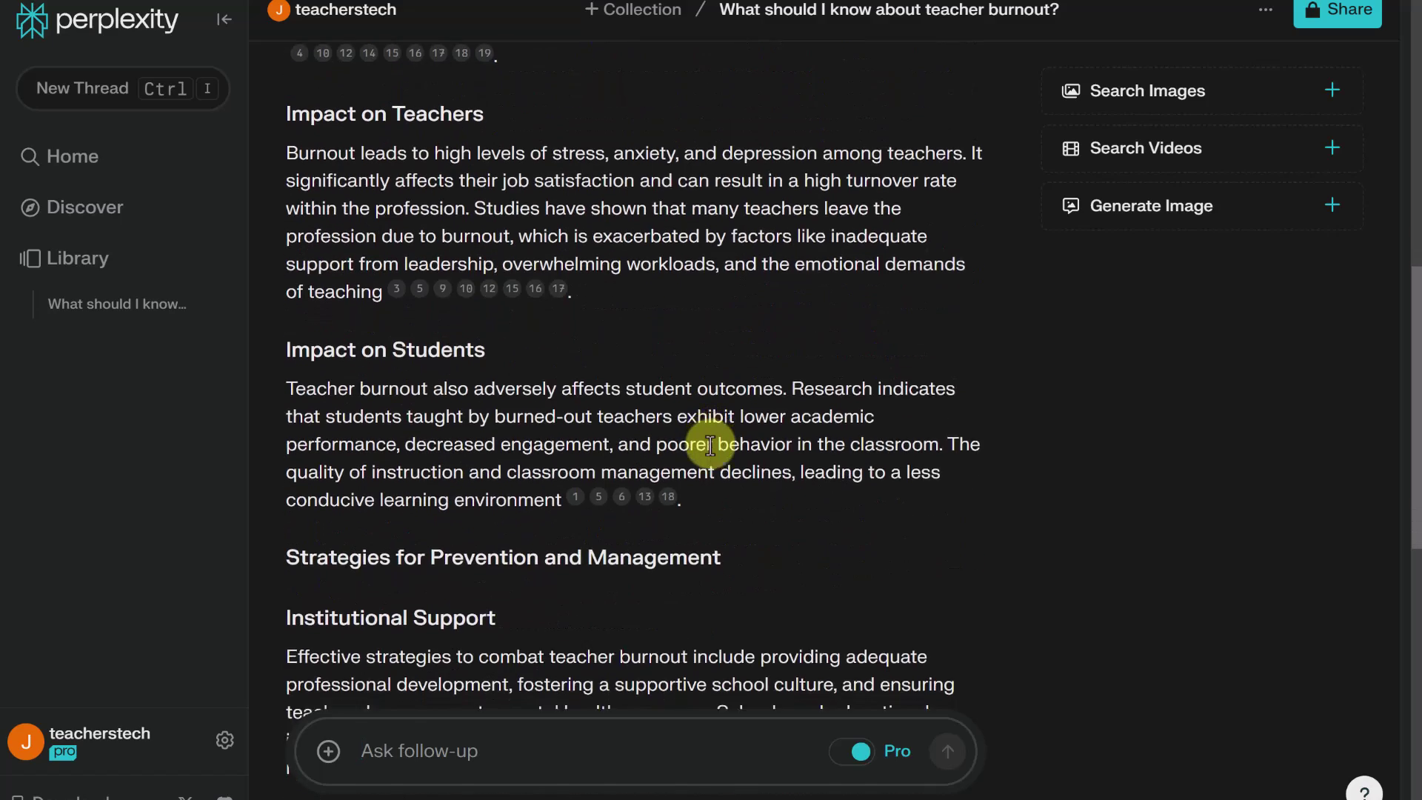
scroll(709, 444, down, 3)
scroll(710, 445, down, 5)
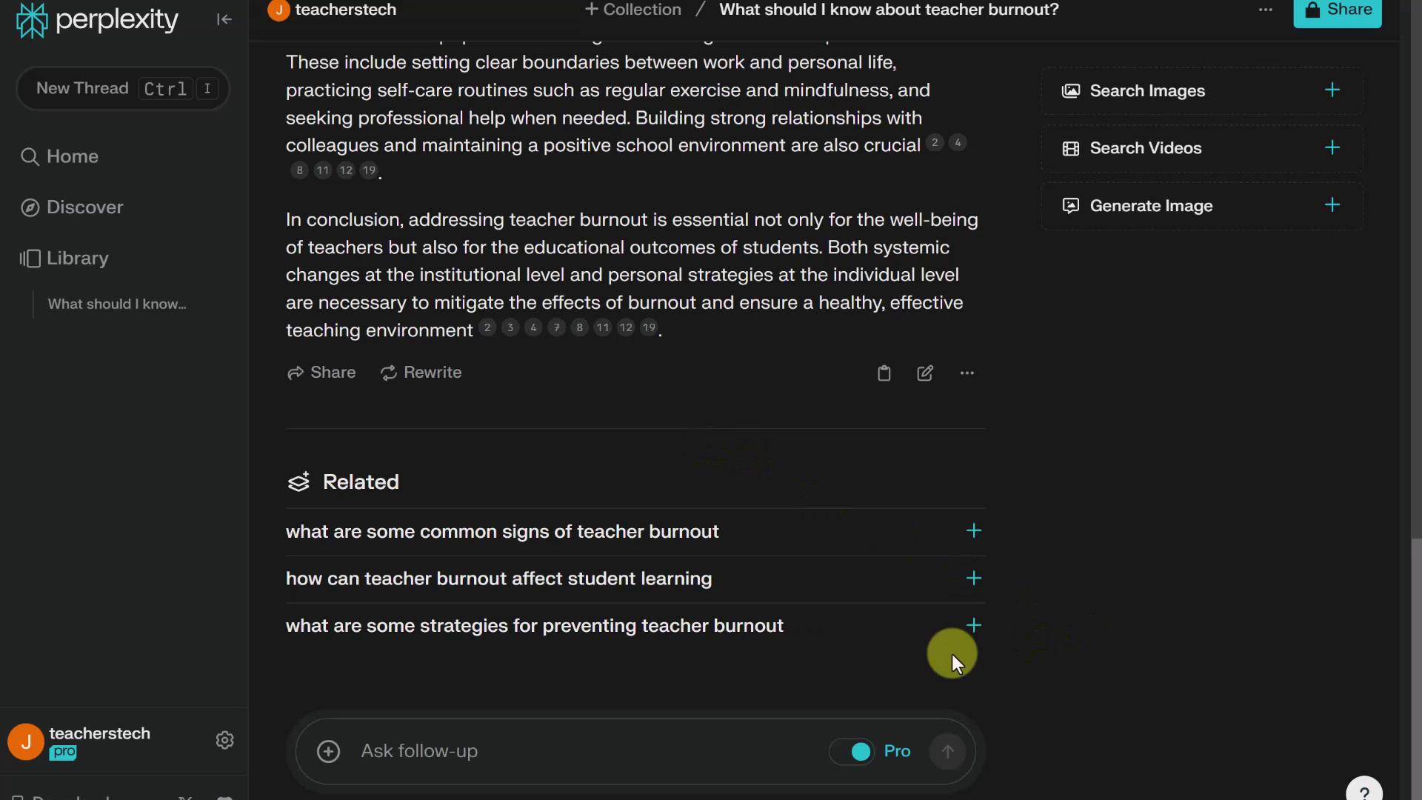
Paste 'Has teacher burnout always been this high?' as a follow-up and send it
click(466, 757)
text(Has teacher burnout always been this high?)
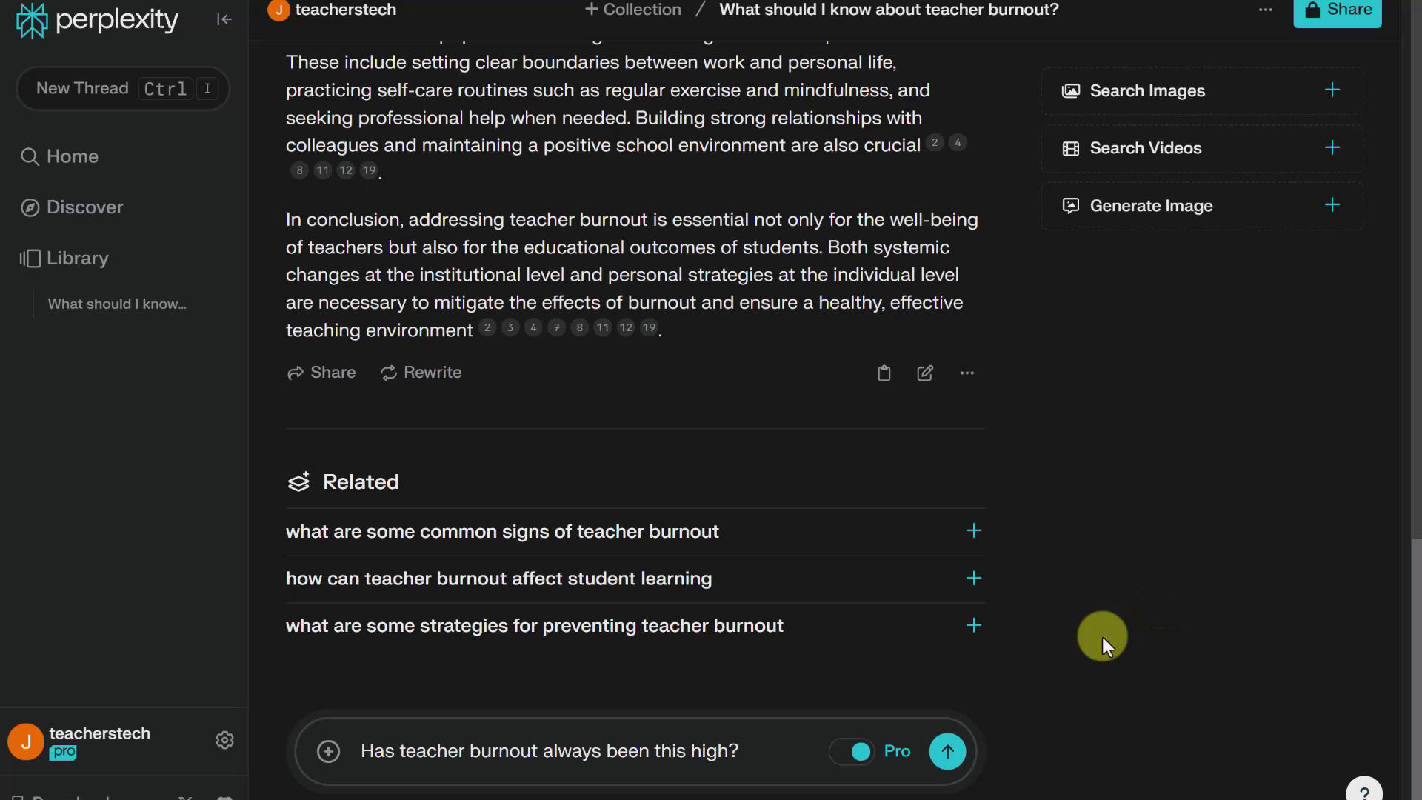
click(947, 751)
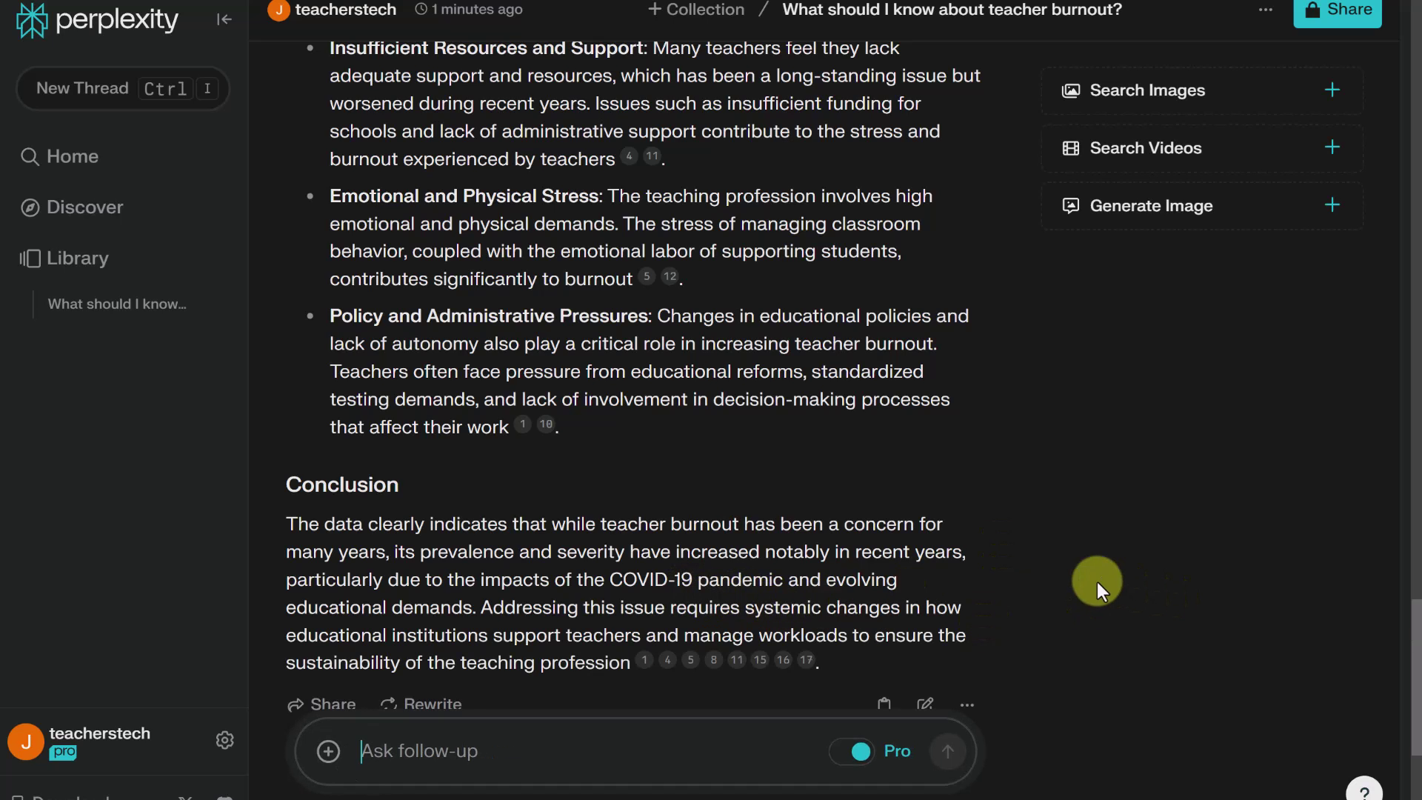
Send the COVID-19 impact follow-up and read down to its long-term implications and related questions
text(Further describe the impact of COVID-19 on teacher burnout?)
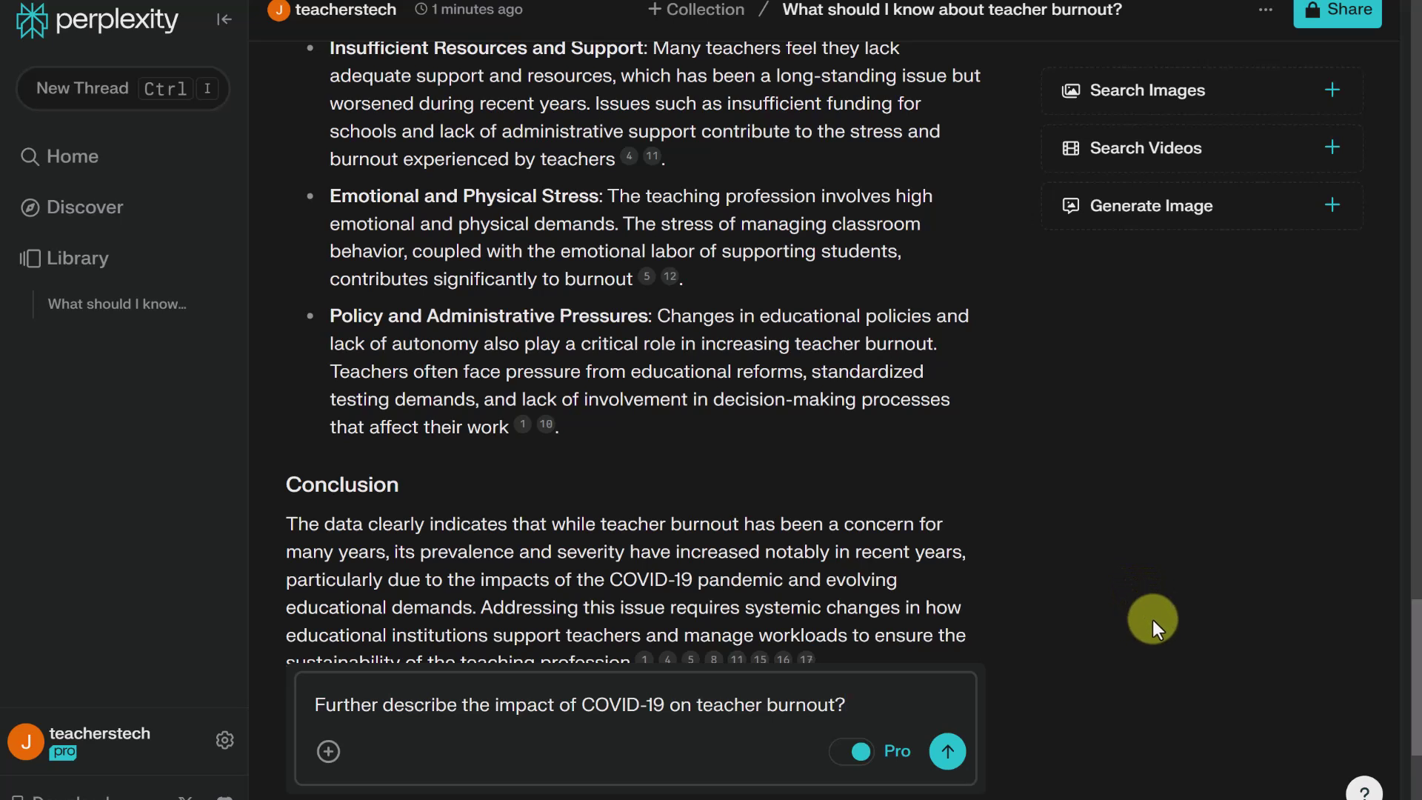
click(950, 753)
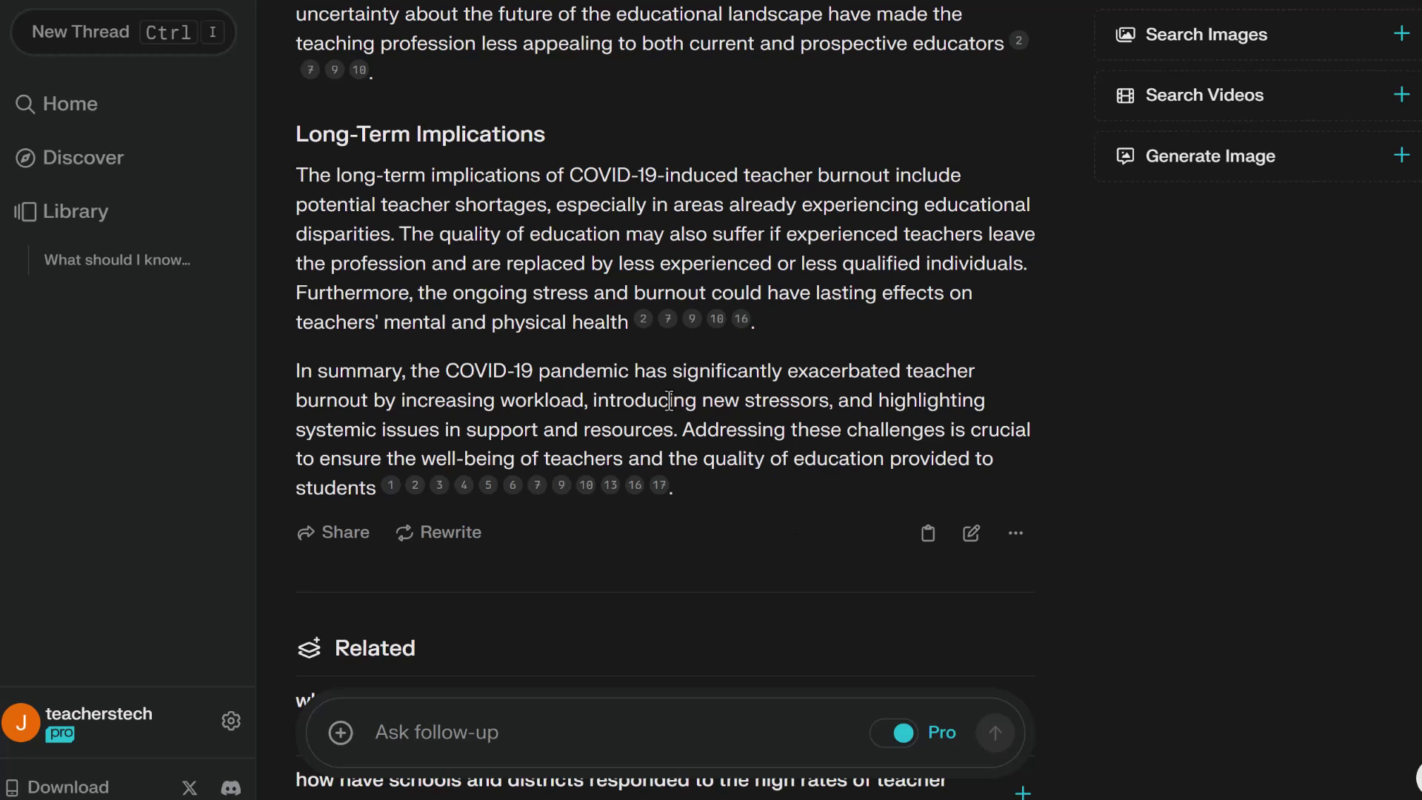
scroll(669, 401, down, 4)
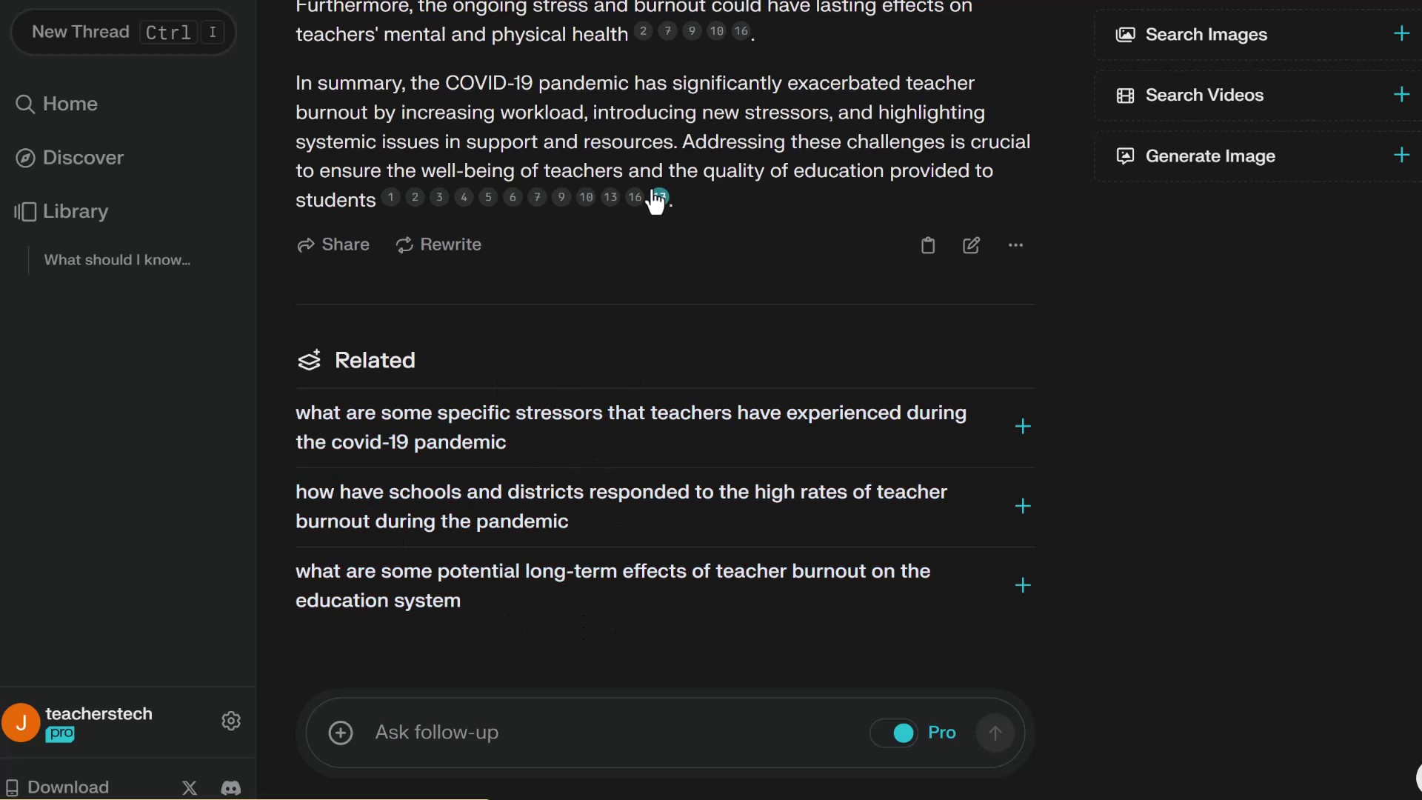
Submit the related question about burnout's long-term effects on the education system
click(570, 601)
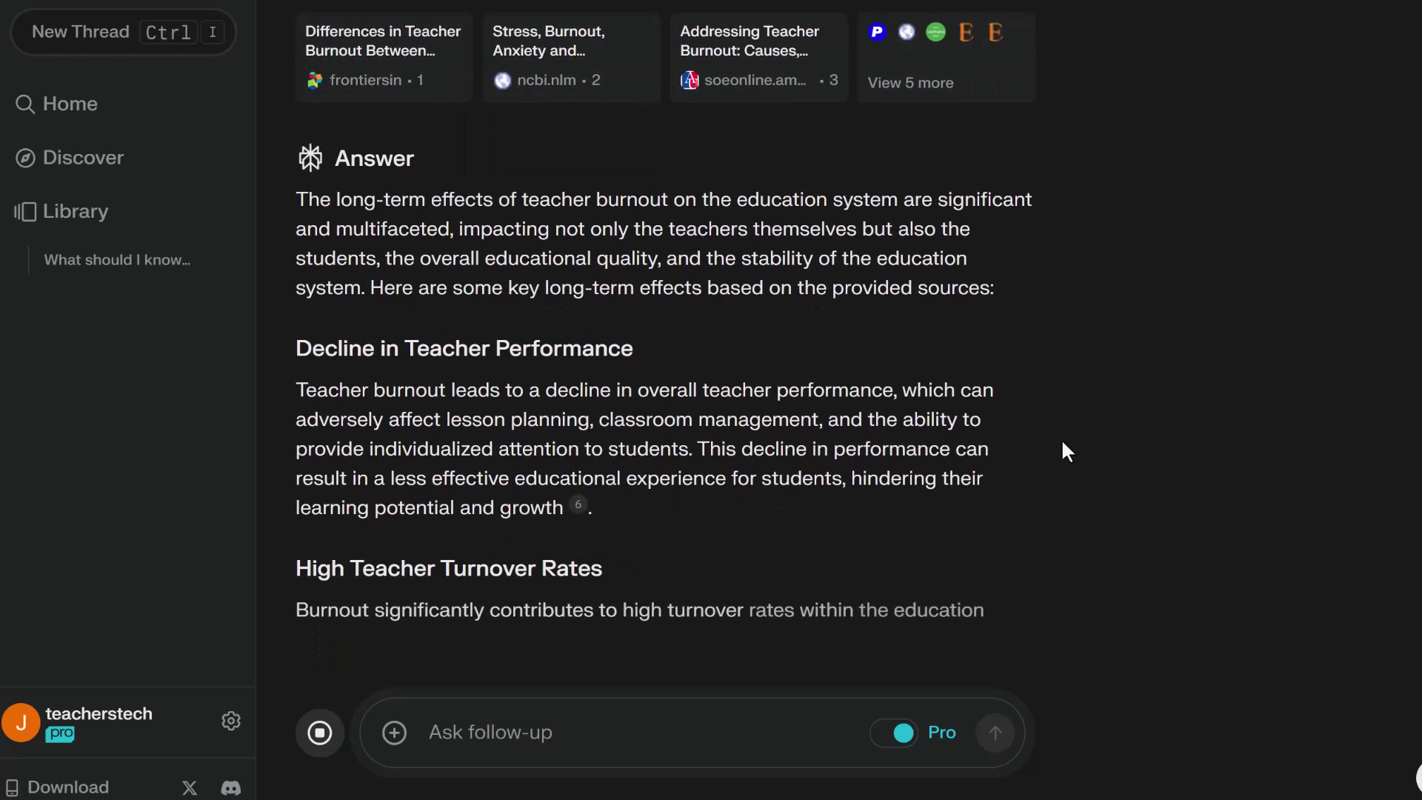
click(1060, 457)
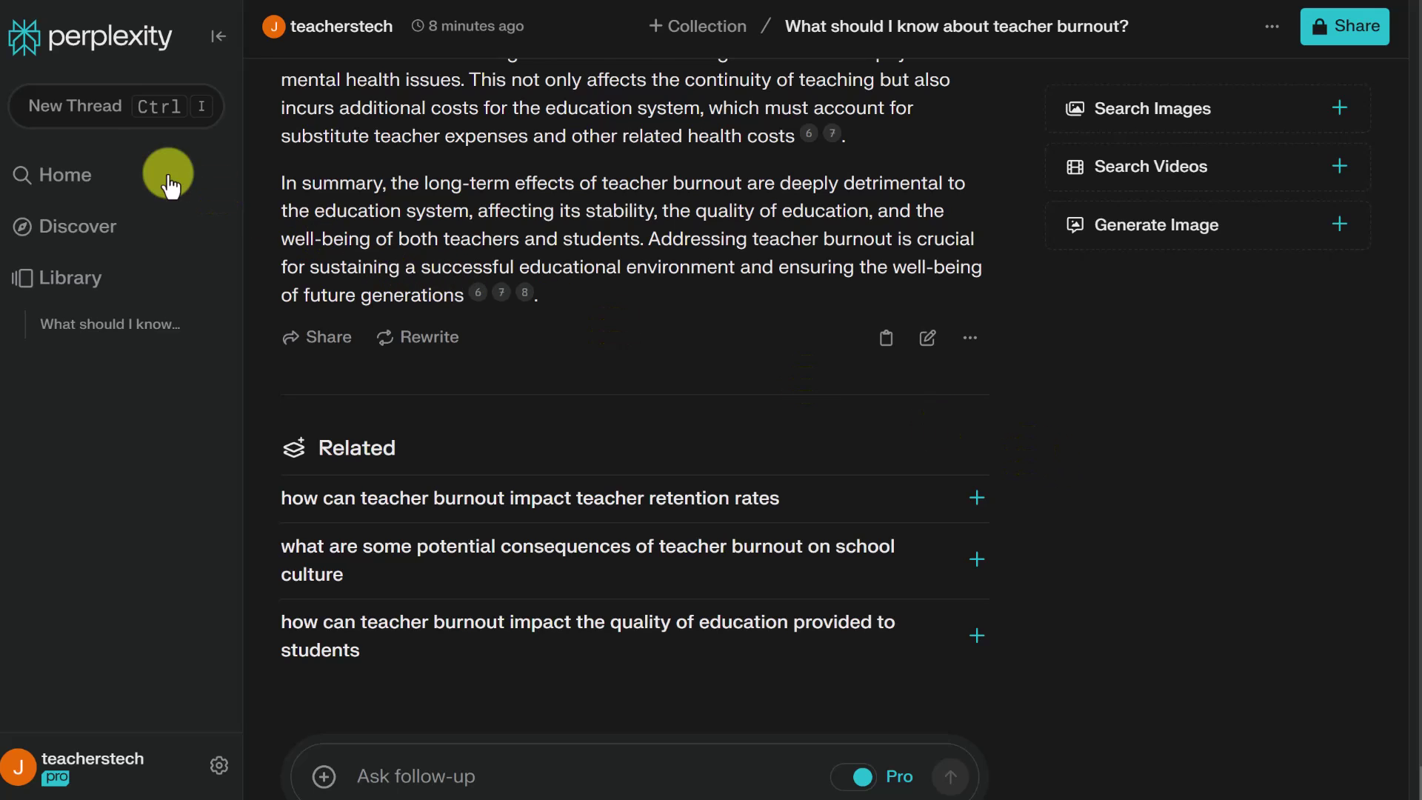
In a new thread, submit the question on how educators can prioritize self-care in busy schedules
click(68, 118)
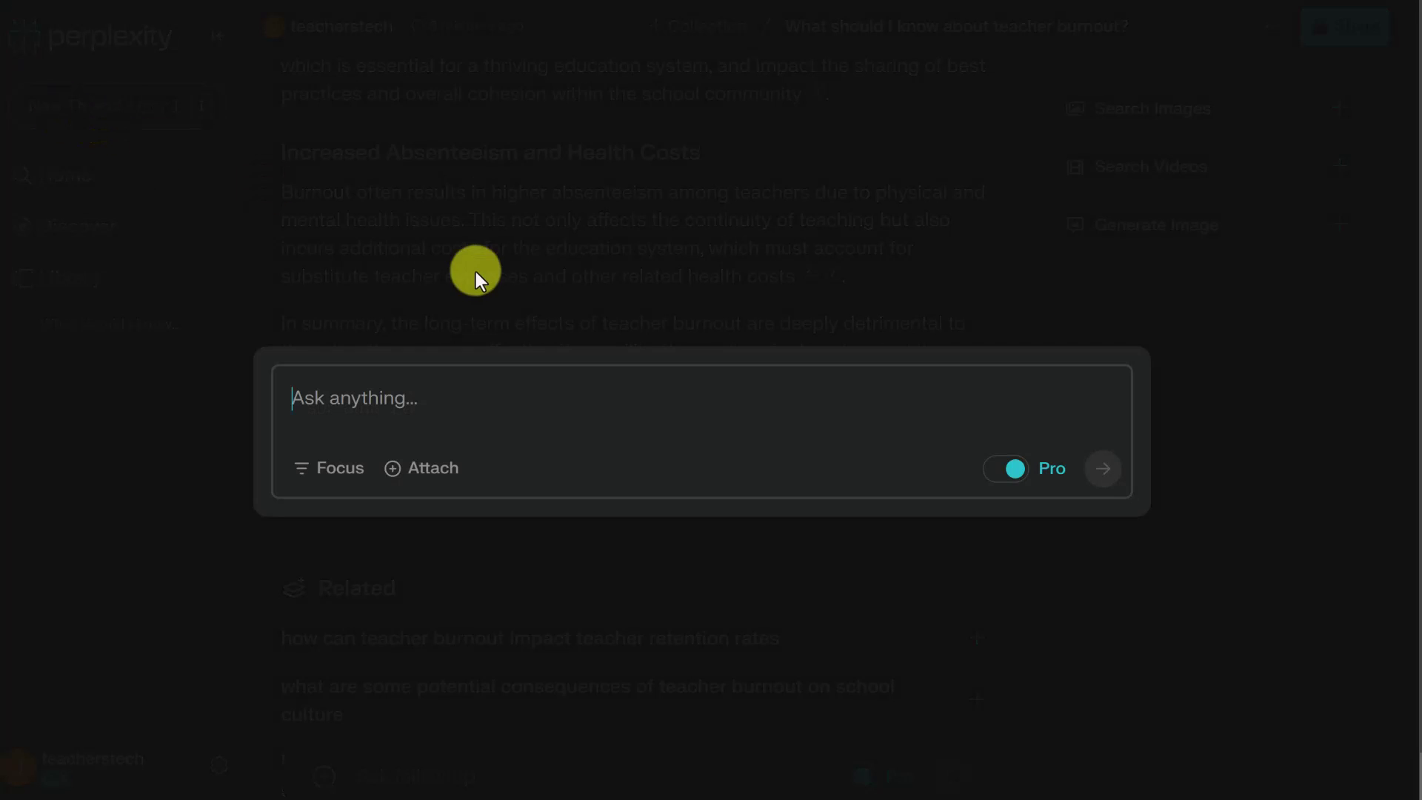
text(How can educators prioritize self-care in their busy schedules in an effort to reduce teacher burnout?)
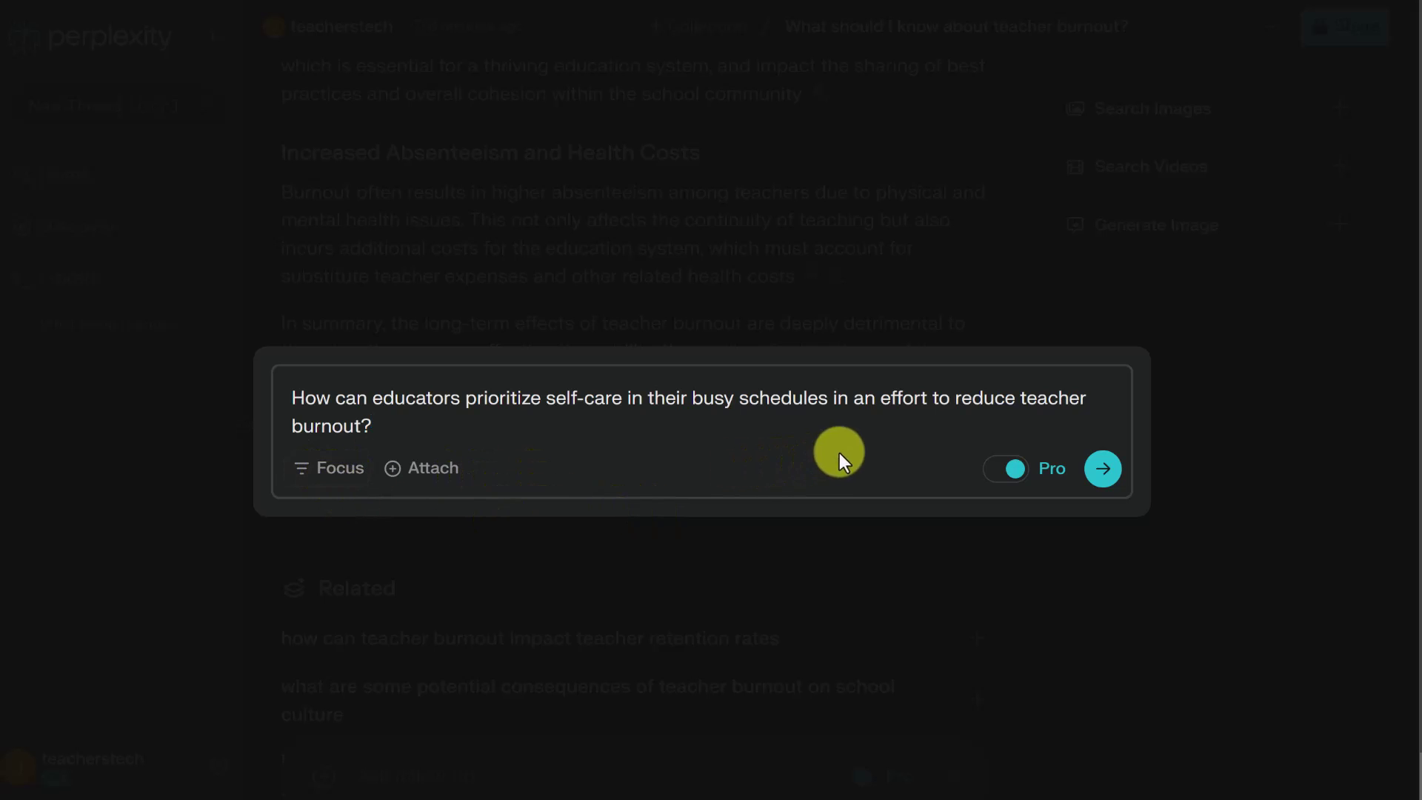
click(1102, 480)
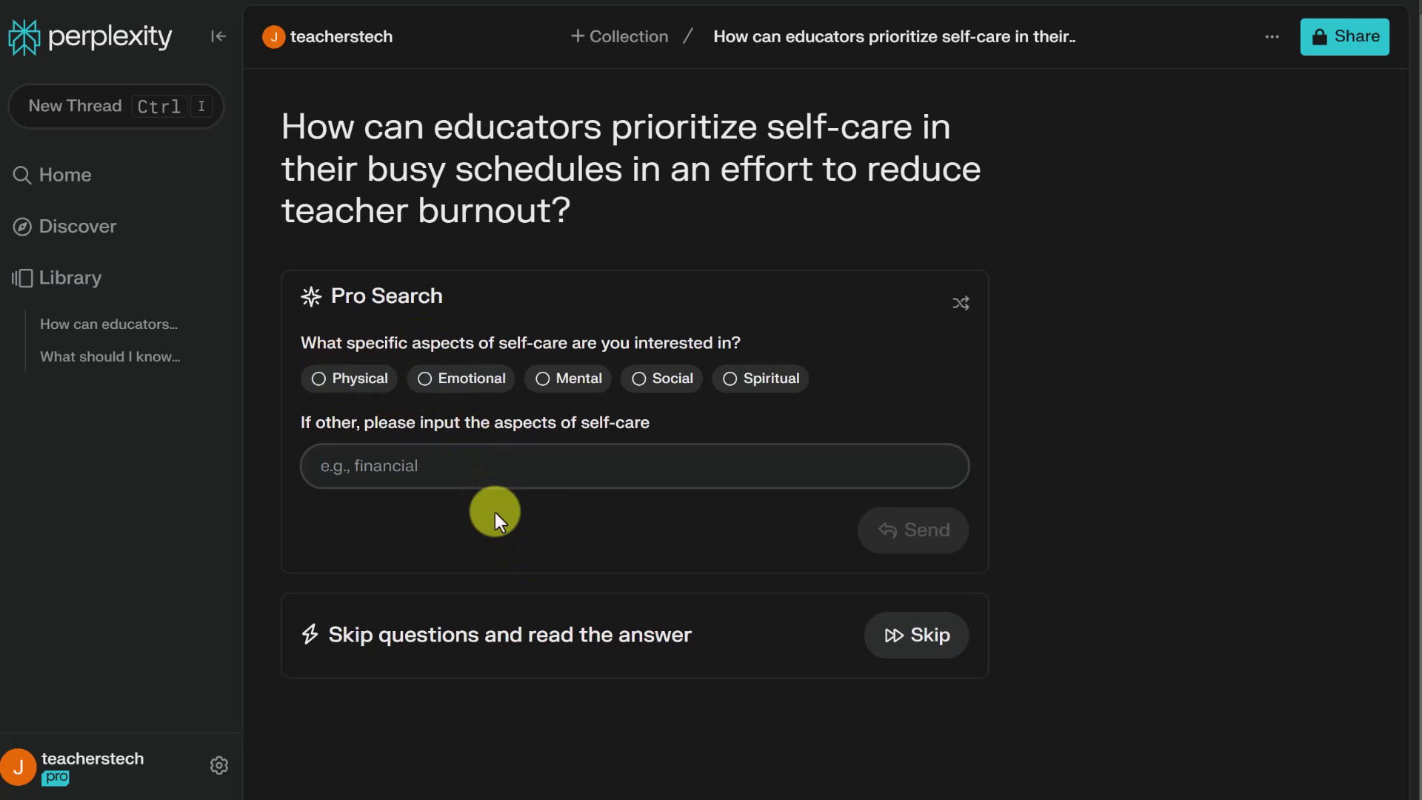
Skip the Pro Search clarifying question and read the self-care strategies from morning routine to physical health
click(922, 650)
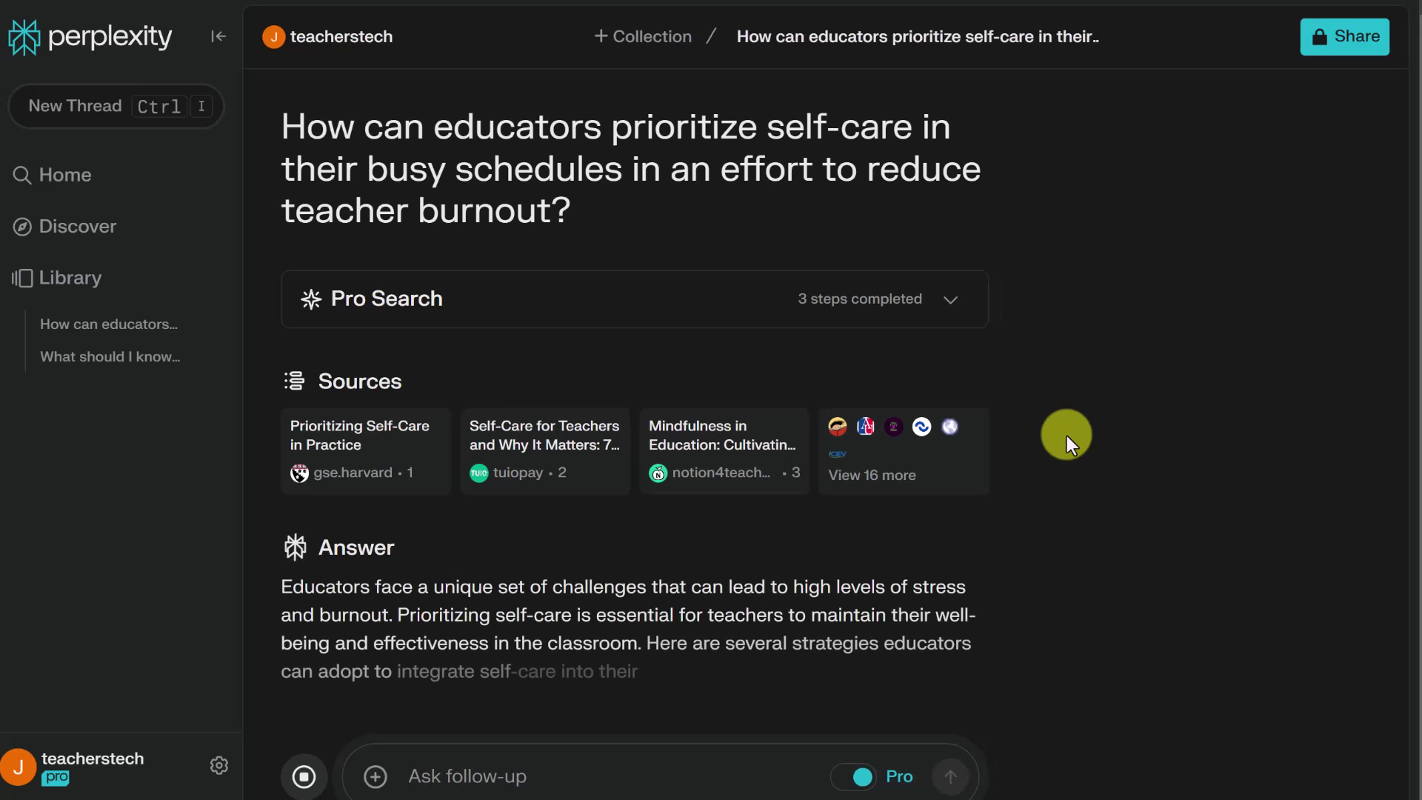
scroll(1059, 434, down, 1)
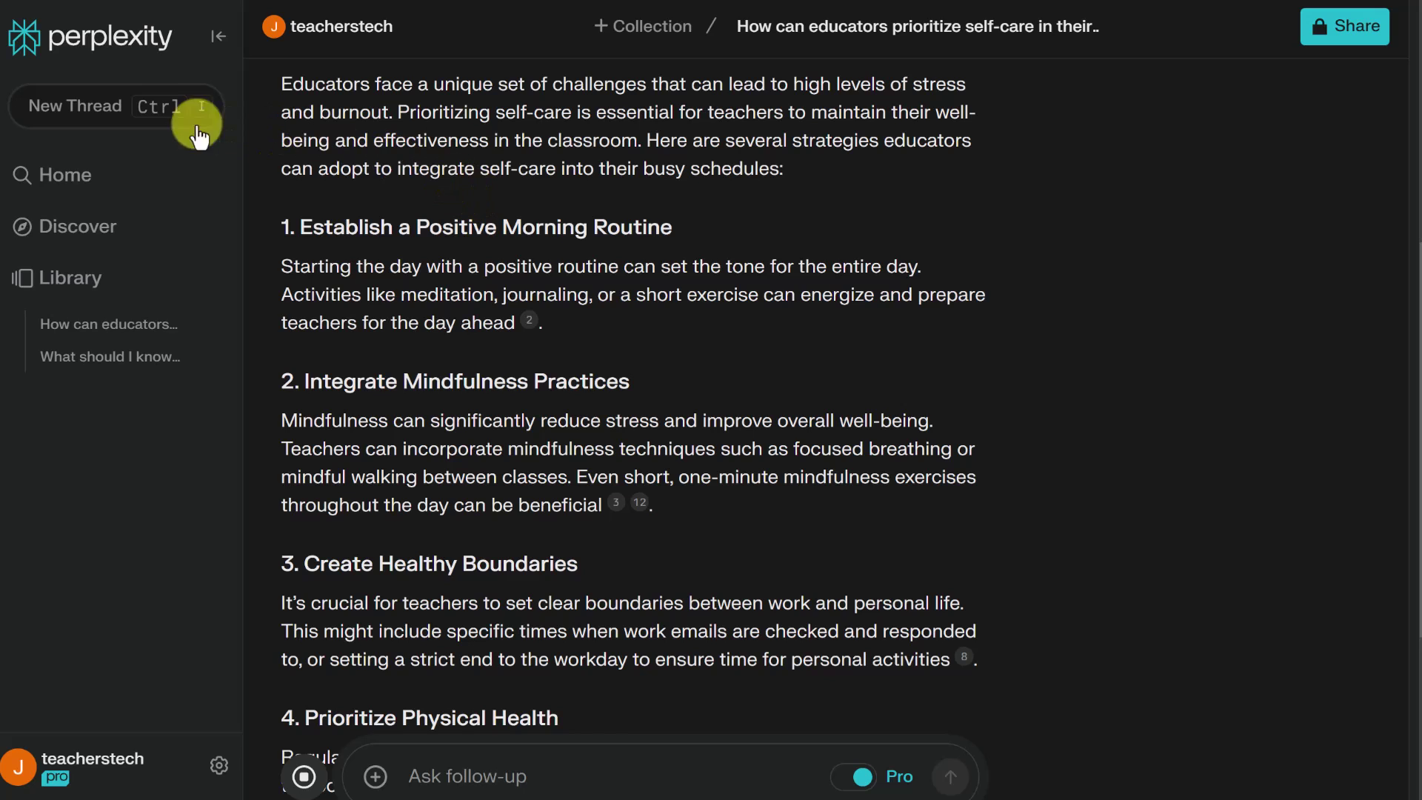
In a fresh thread, submit the self-care question again with the search focus set to Reddit
click(87, 122)
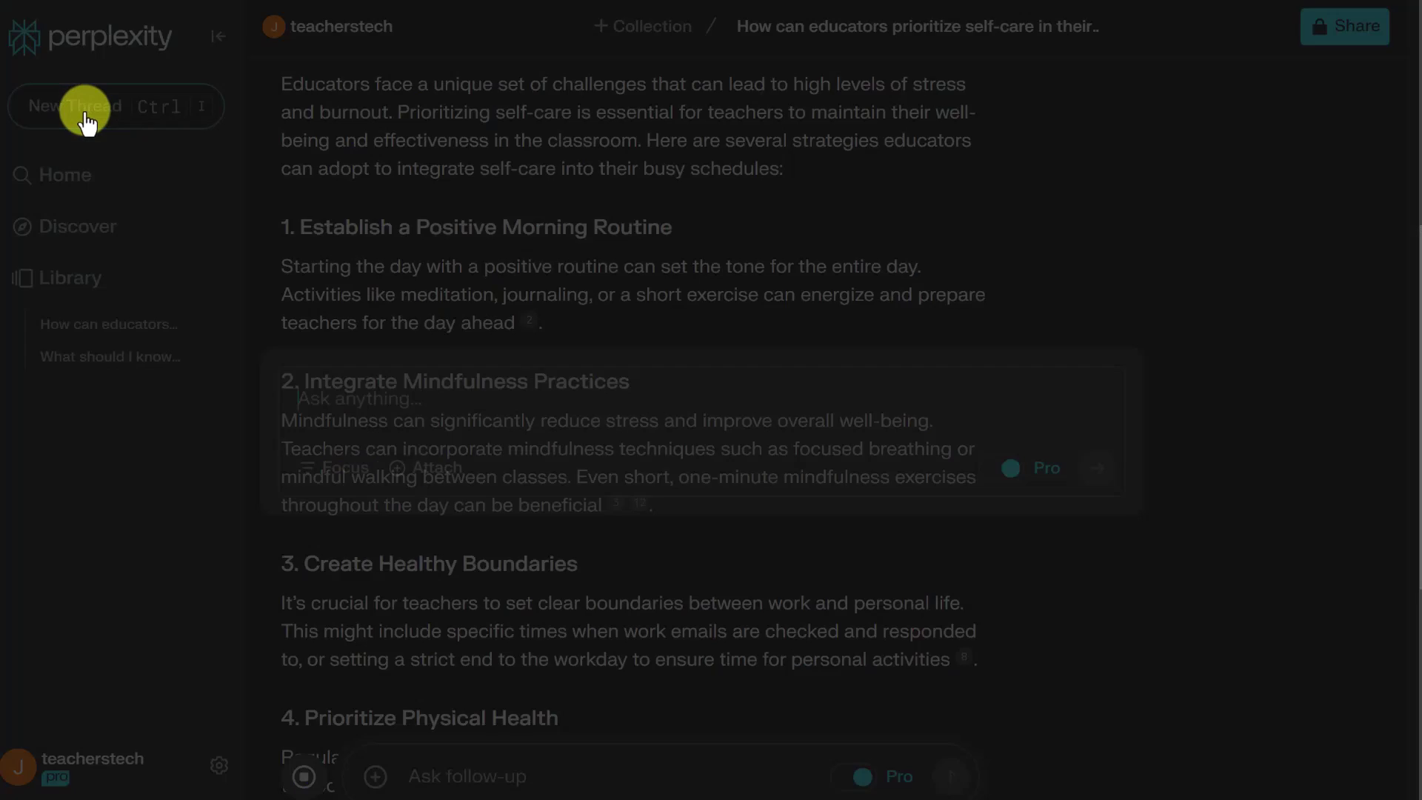
text(How can educators prioritize self-care in their busy schedules in an effort to reduce teacher burnout?)
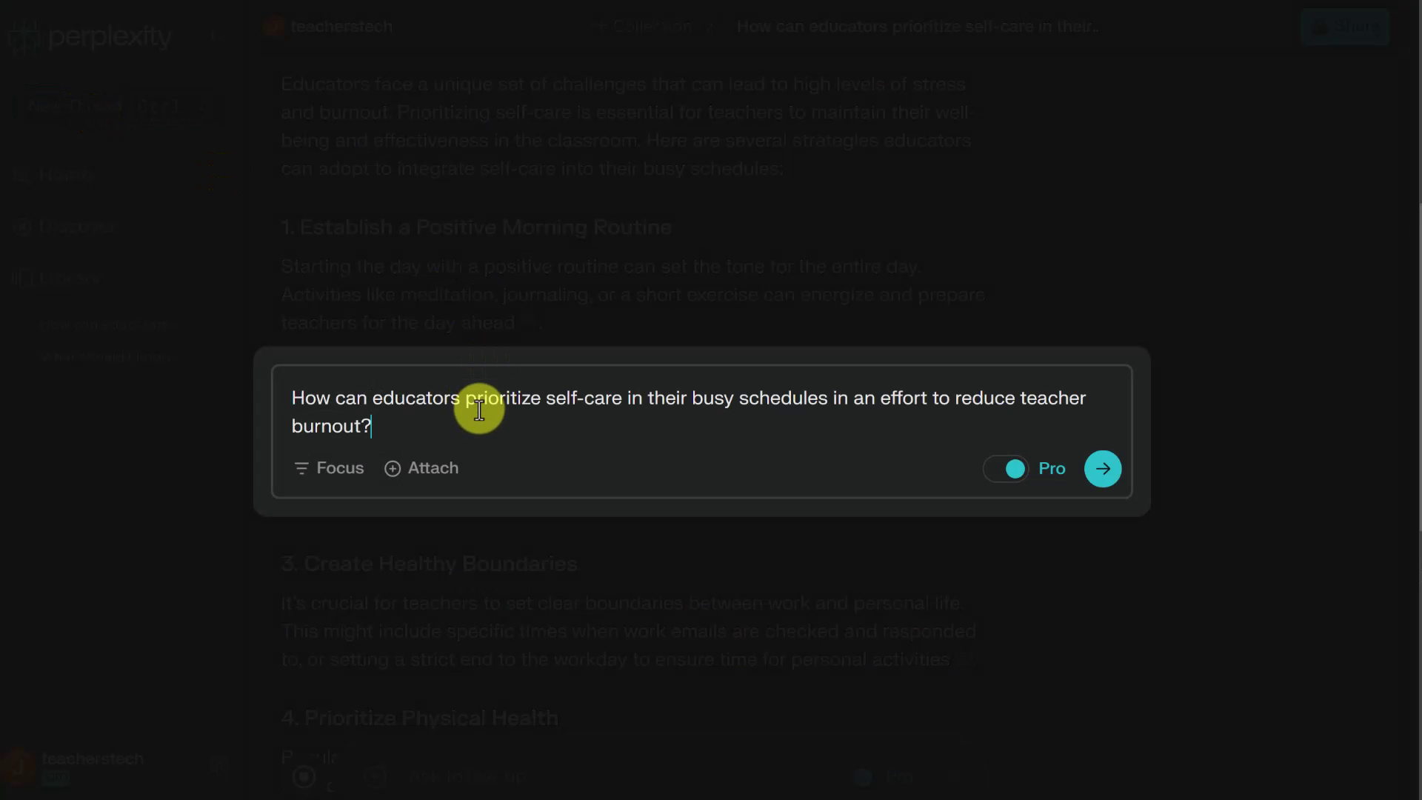
click(340, 480)
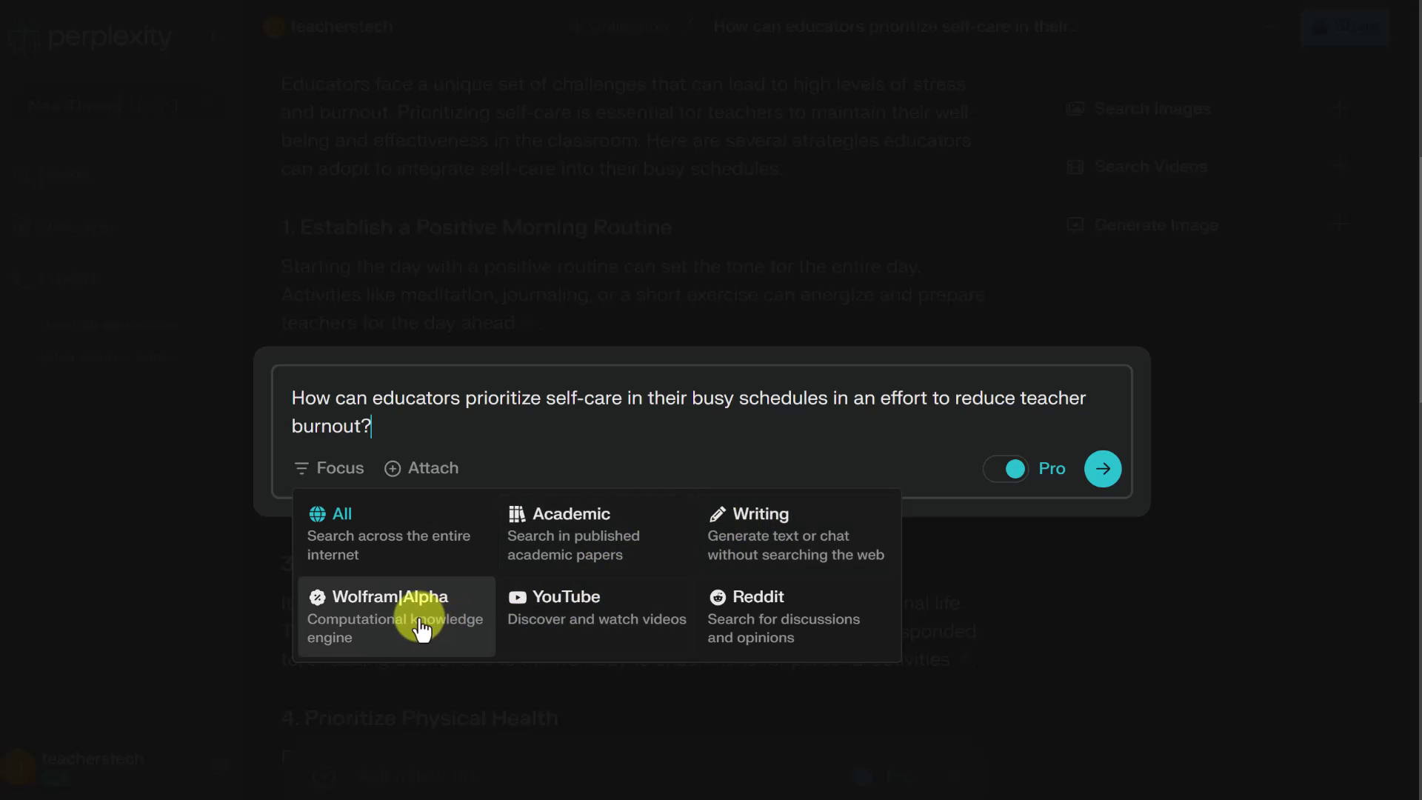
scroll(433, 627, down, 2)
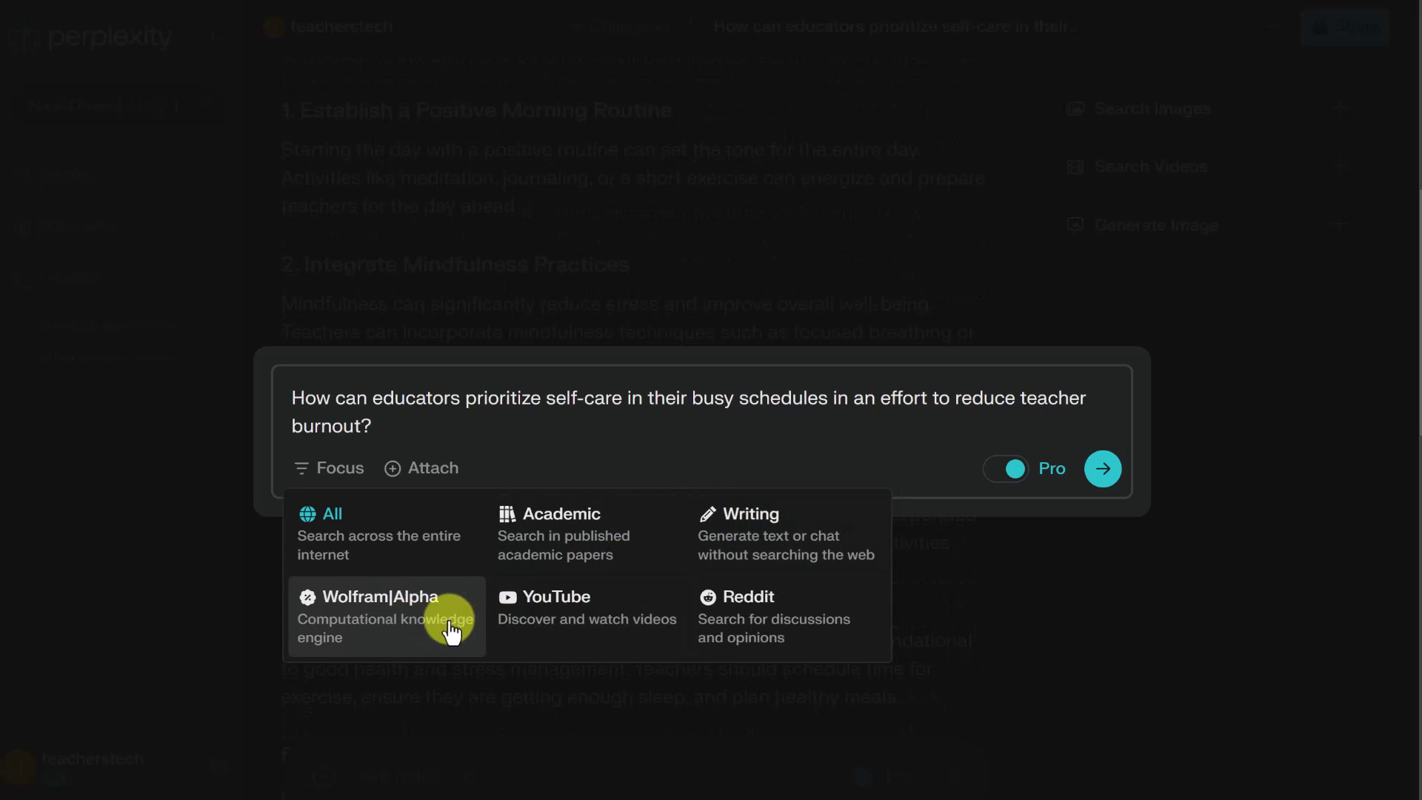
click(763, 635)
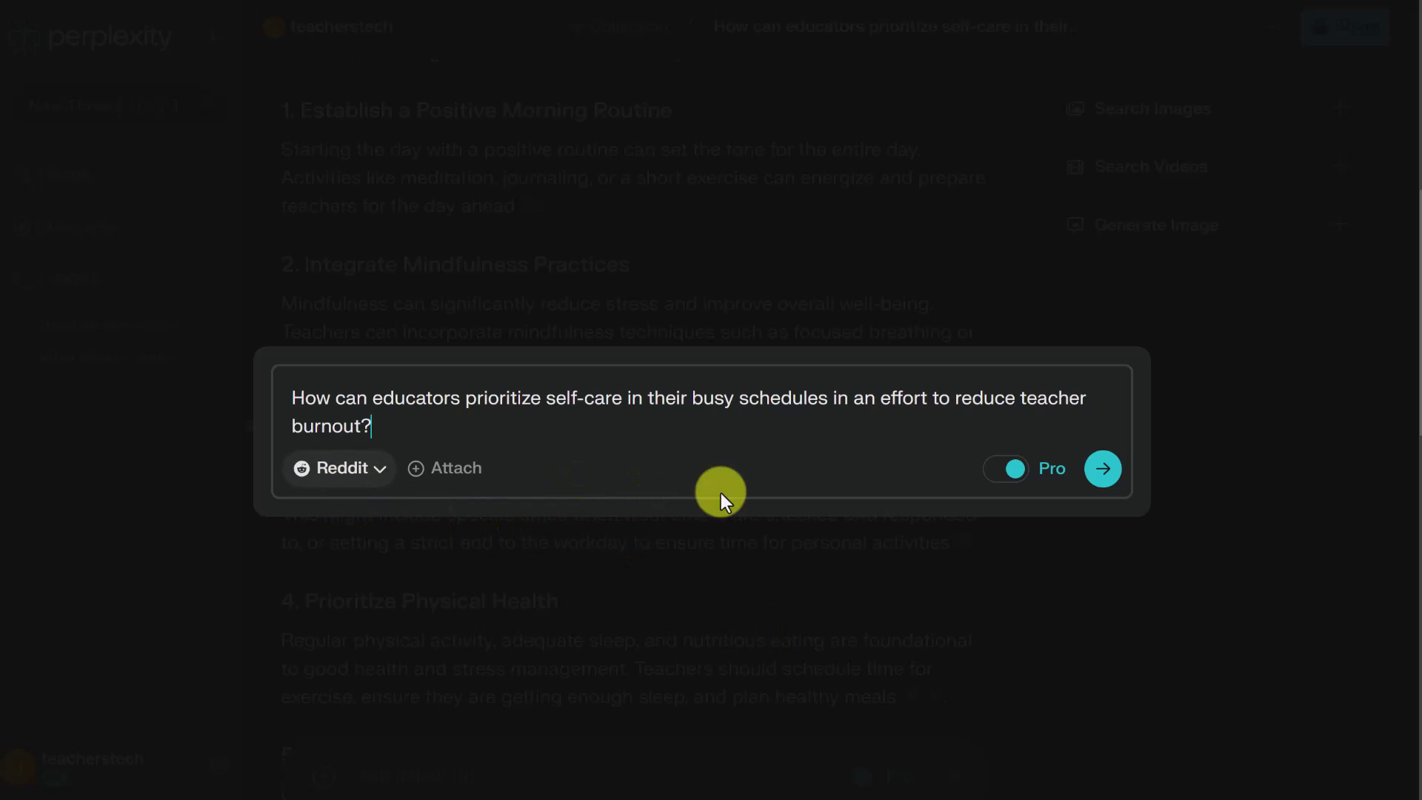
click(1102, 471)
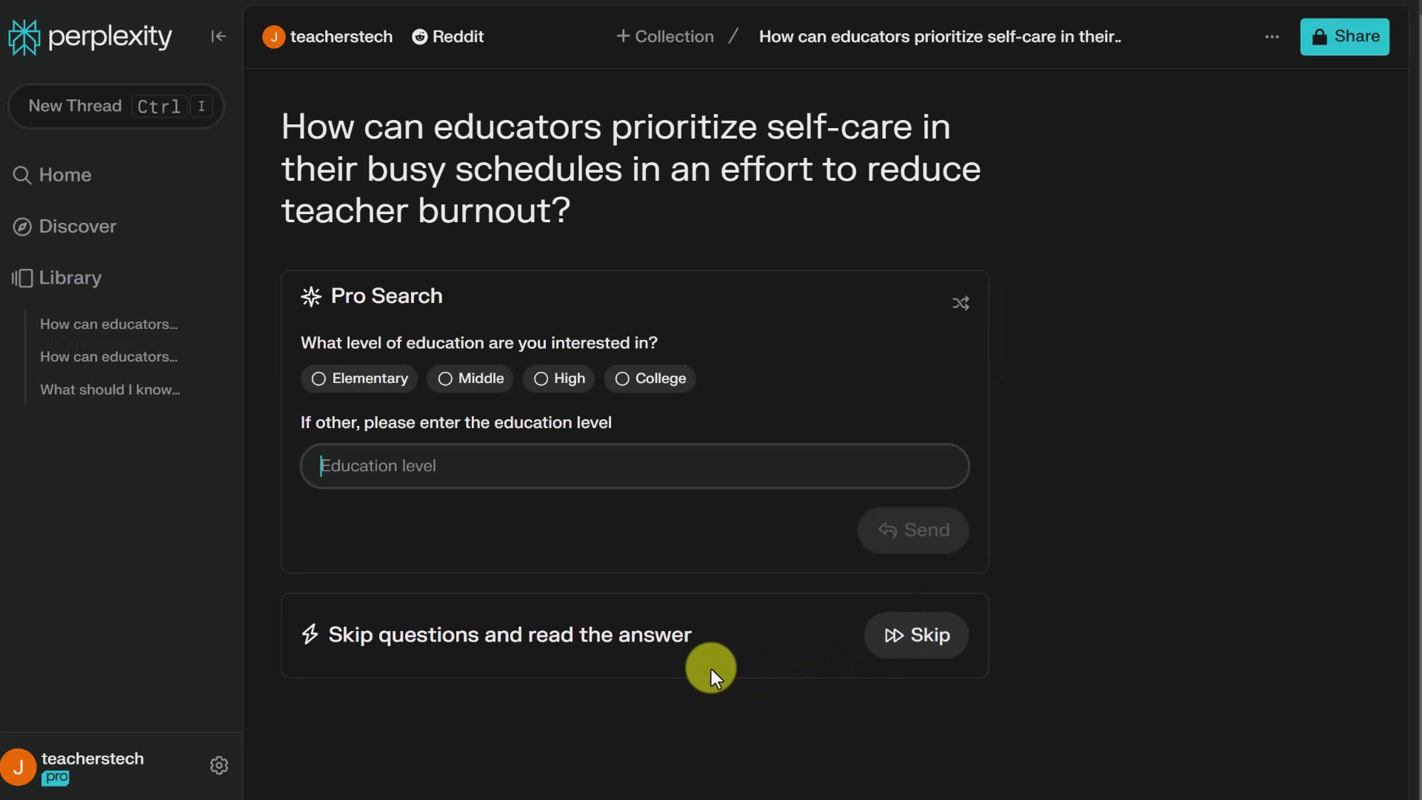
Skip the education-level question and read the Reddit-sourced self-care answer down to its related questions
click(935, 633)
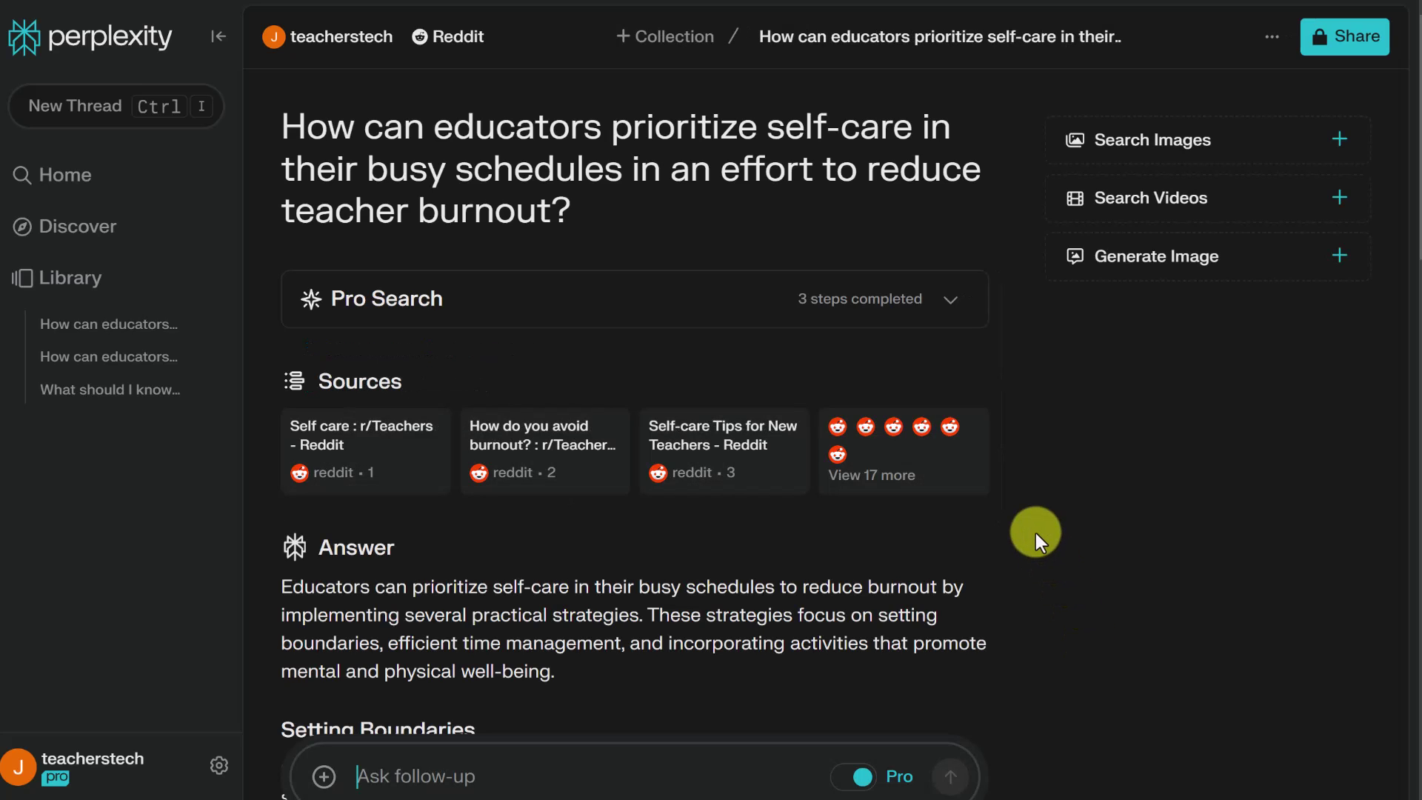
scroll(1034, 532, down, 6)
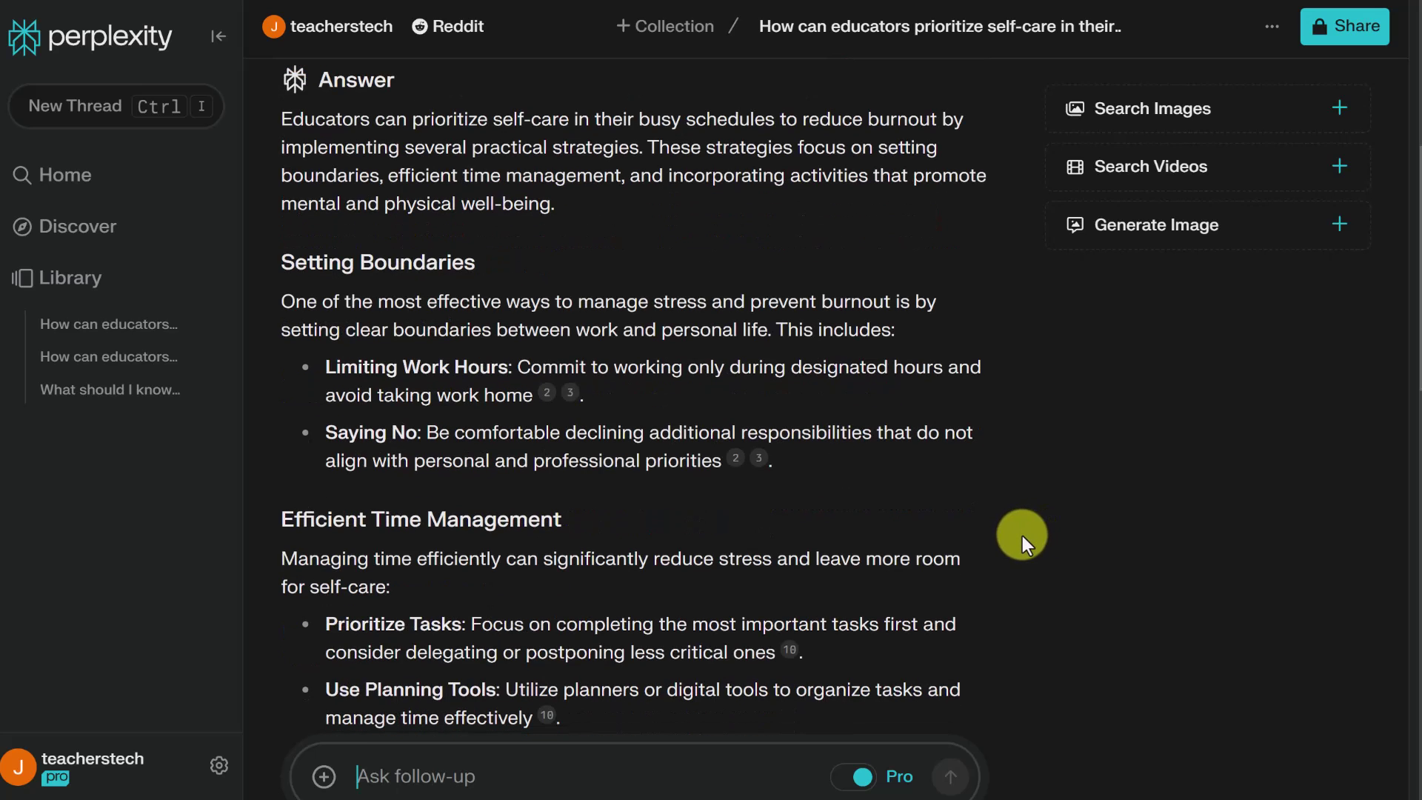
scroll(885, 510, down, 5)
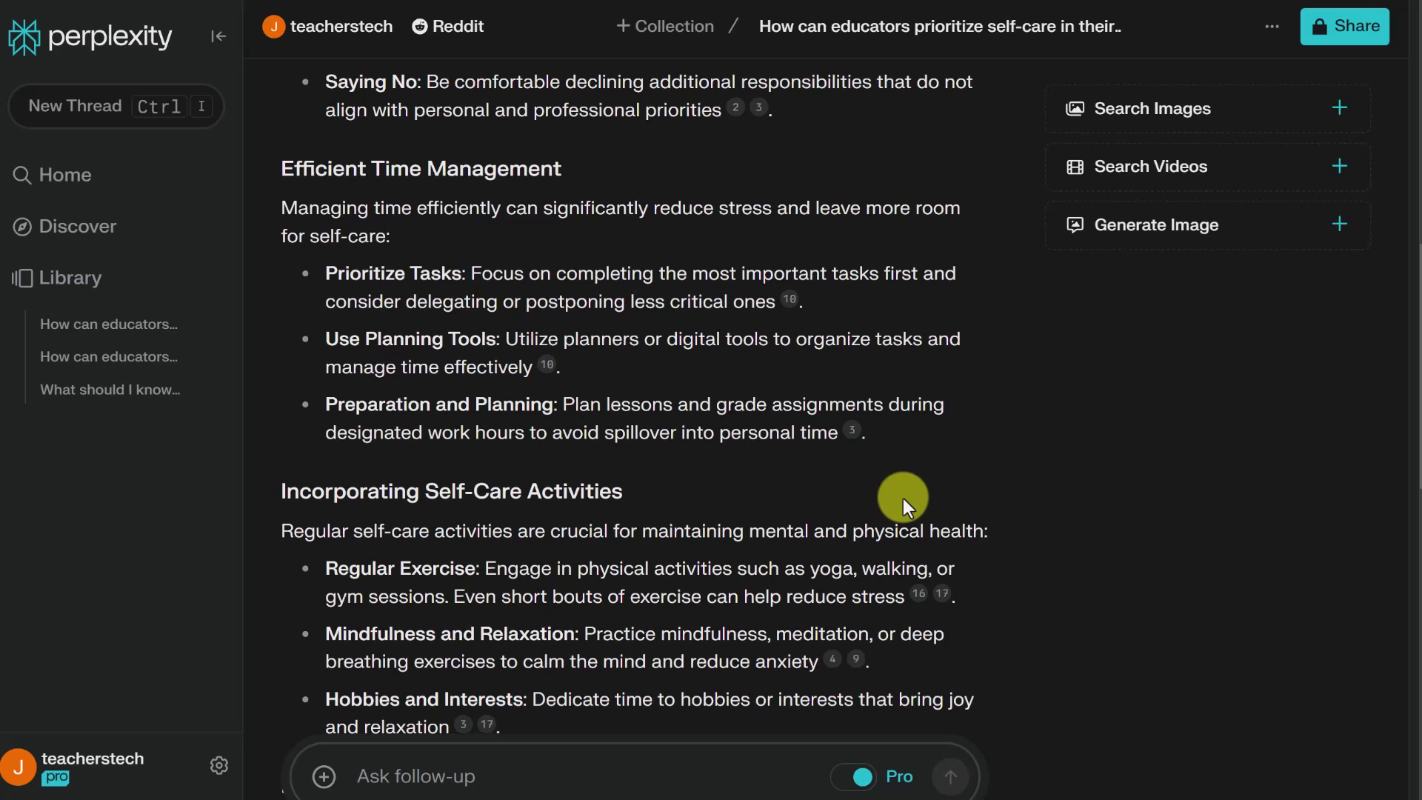
scroll(904, 498, down, 5)
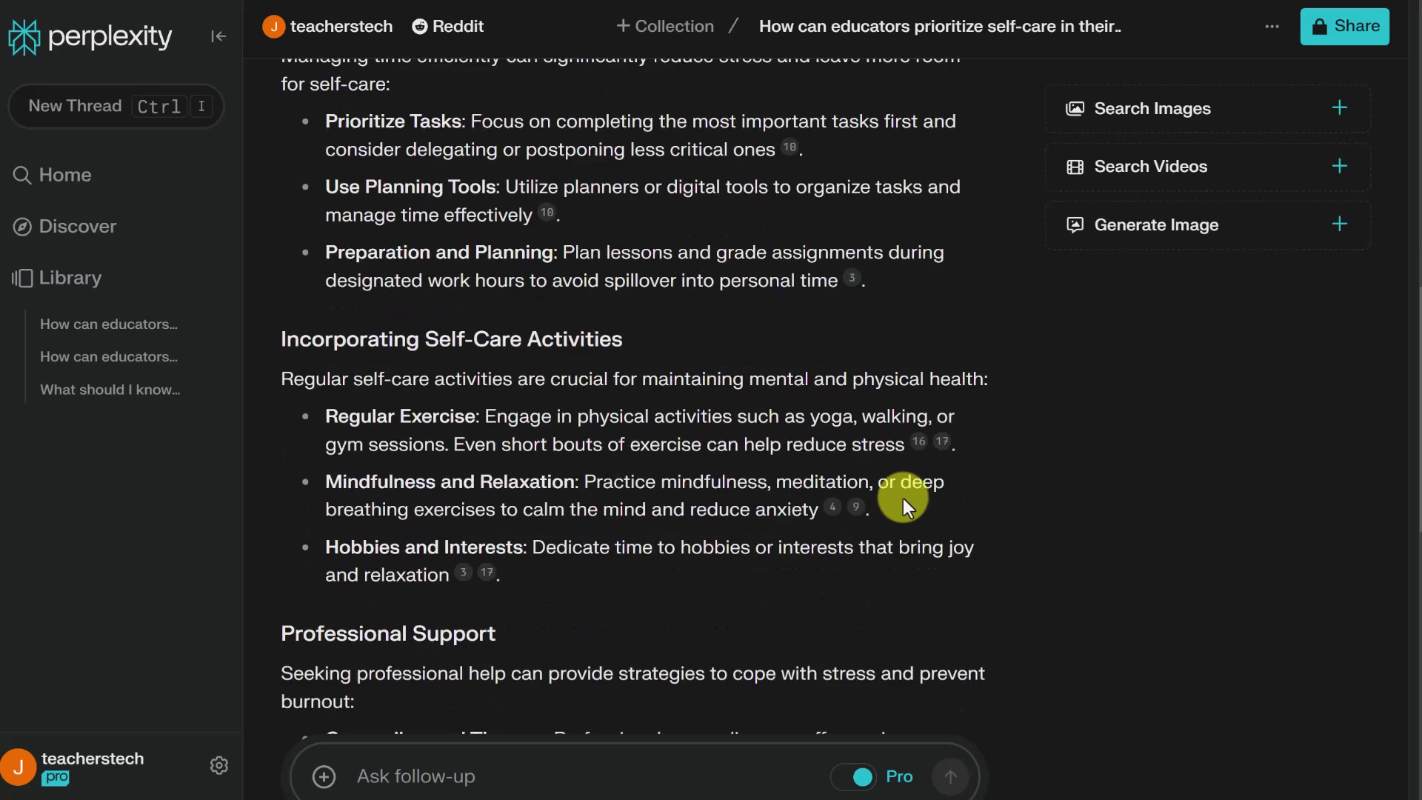
scroll(904, 498, down, 8)
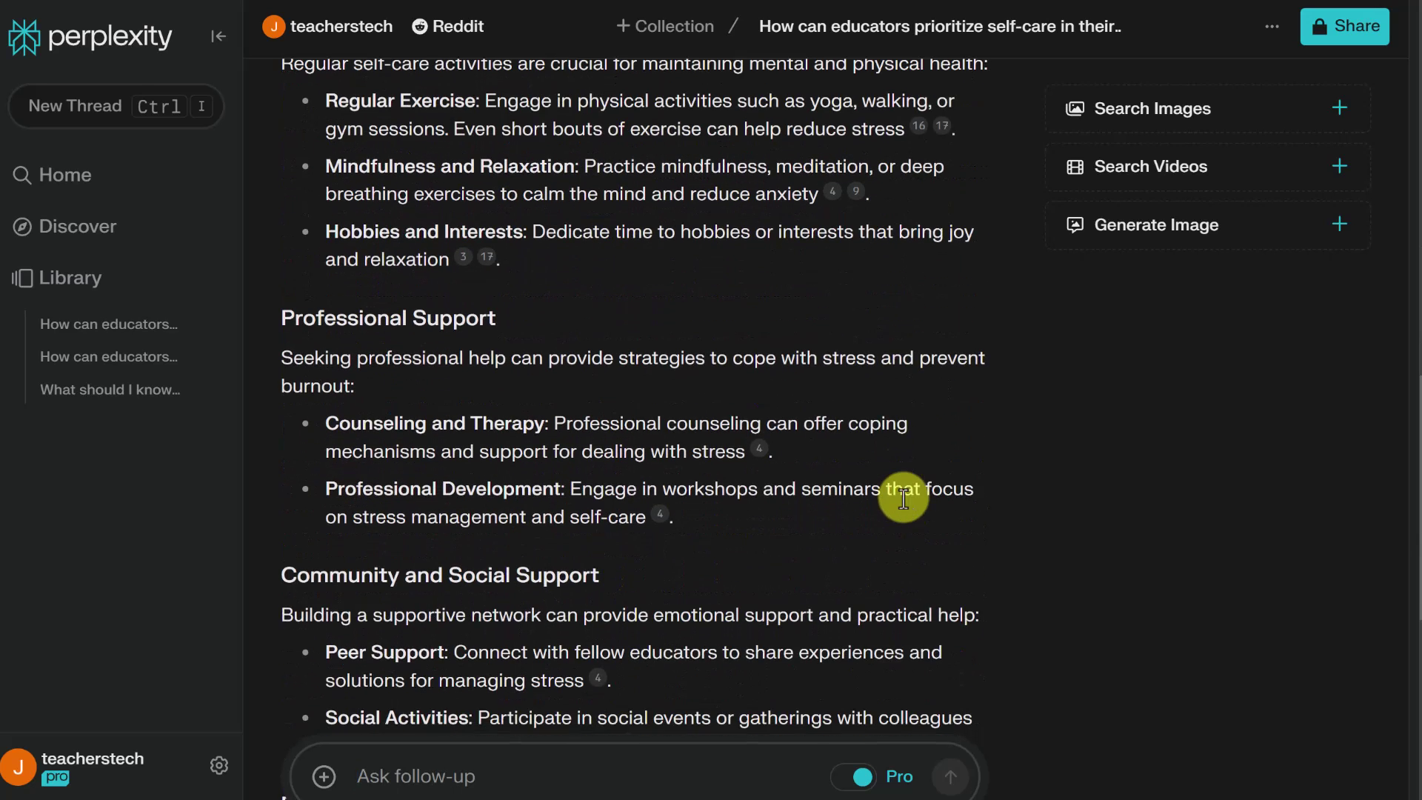
scroll(905, 496, down, 5)
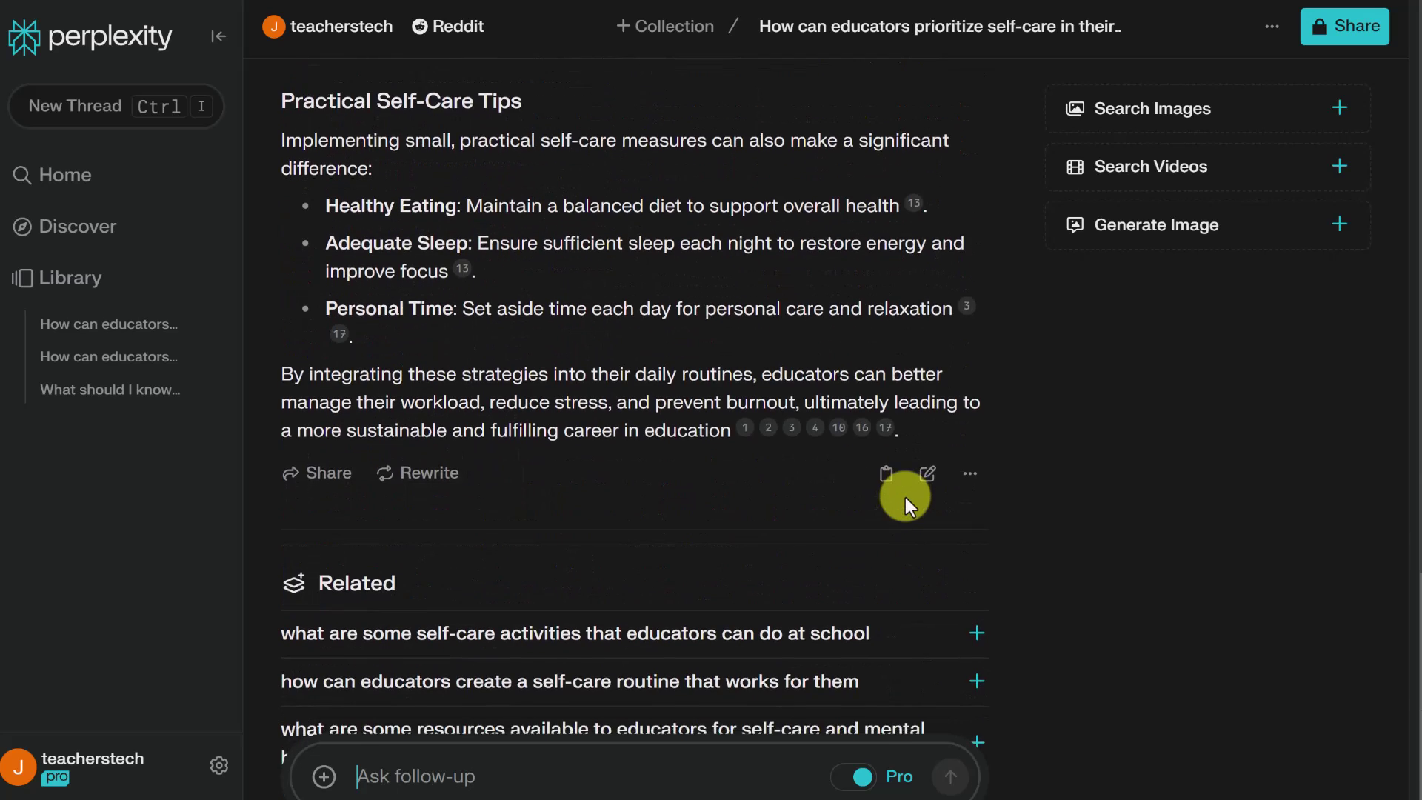